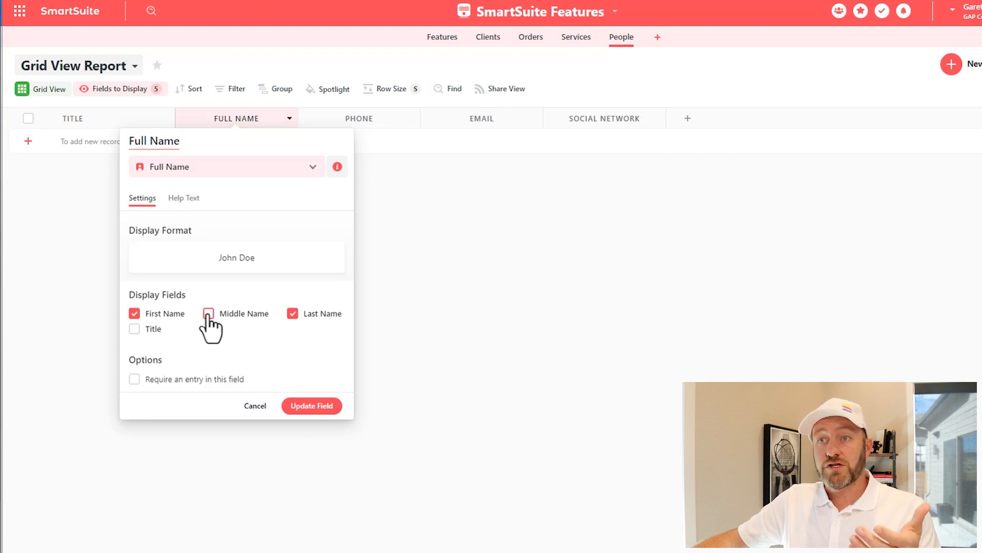
# Enable the Title display field (Mr./Mrs. choices) on Full Name and update the field
pyautogui.click(134, 330)
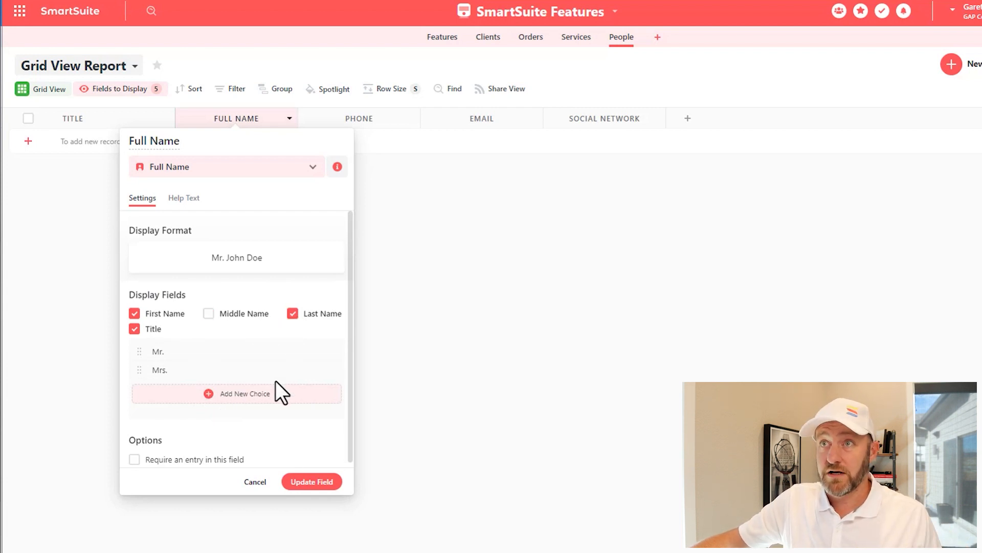
pyautogui.scroll(-1, 275, 394)
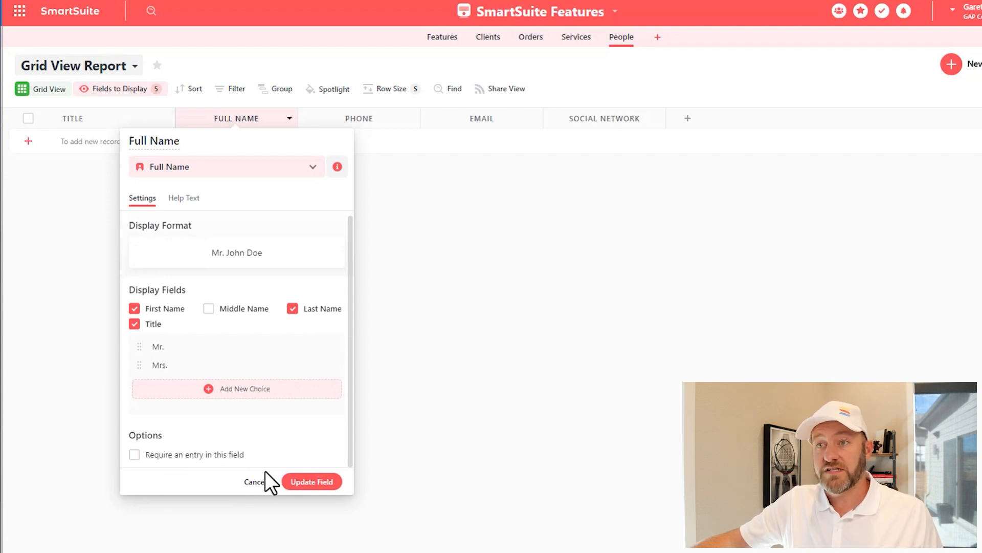
pyautogui.click(311, 481)
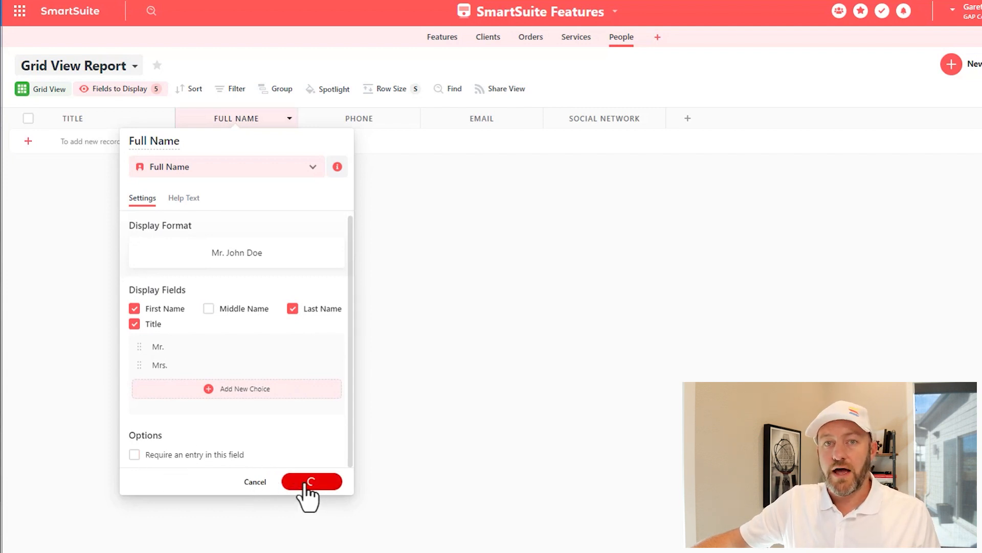
# Add a new People record with title Mr. and the person's first and last name
pyautogui.click(238, 142)
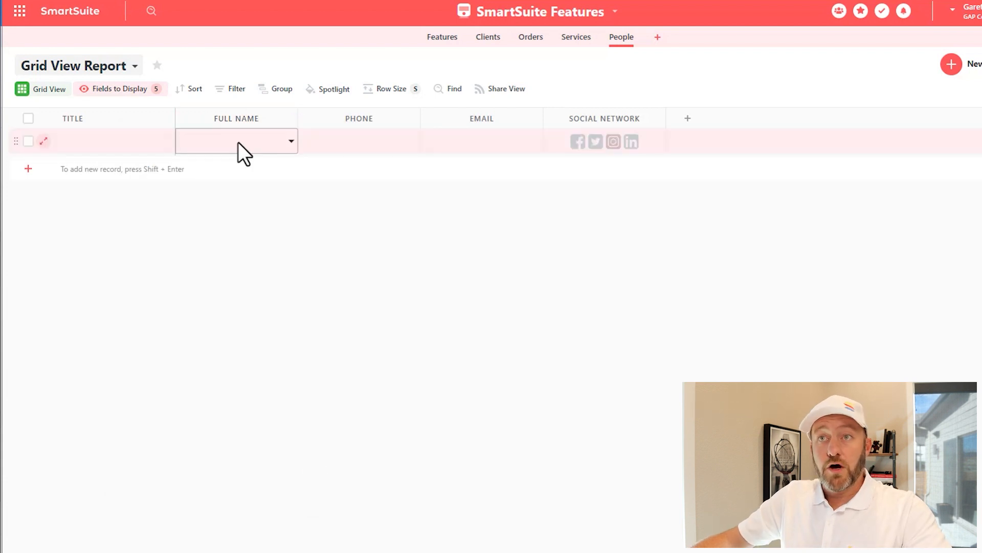
pyautogui.click(238, 142)
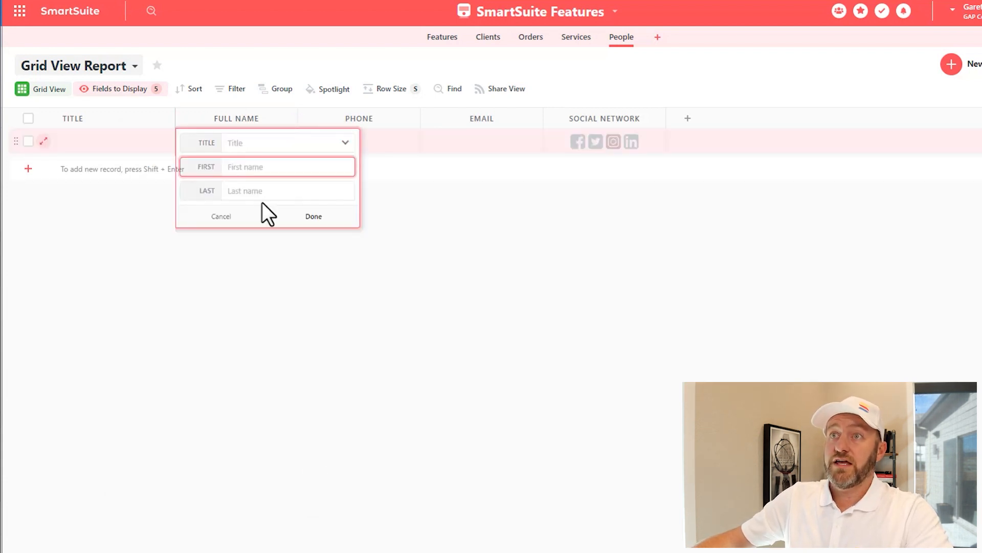
pyautogui.click(256, 145)
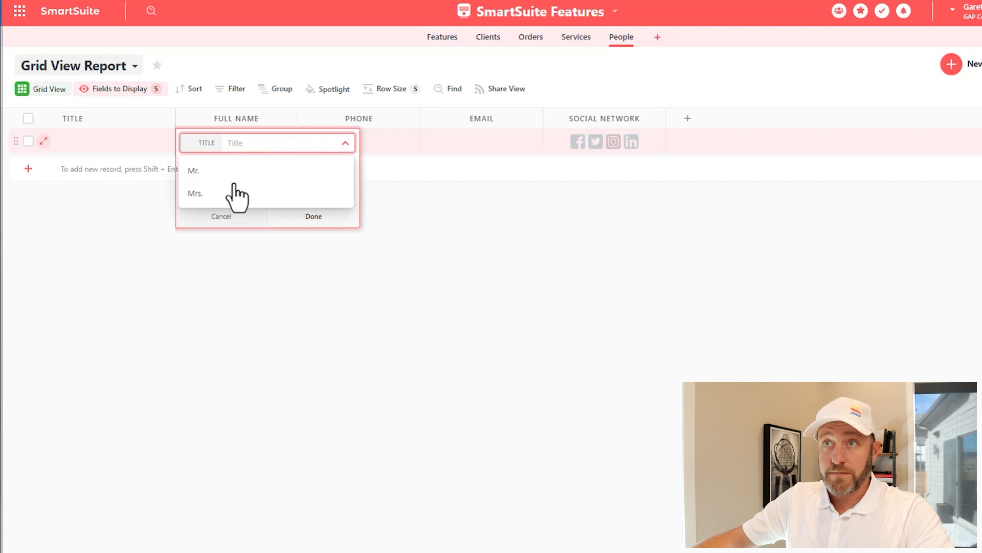
pyautogui.click(226, 172)
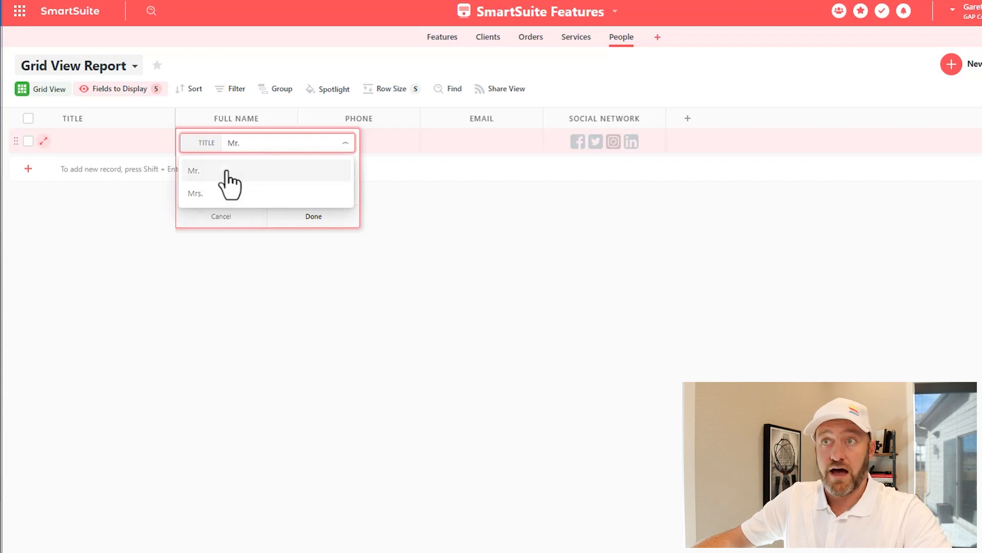
pyautogui.click(252, 166)
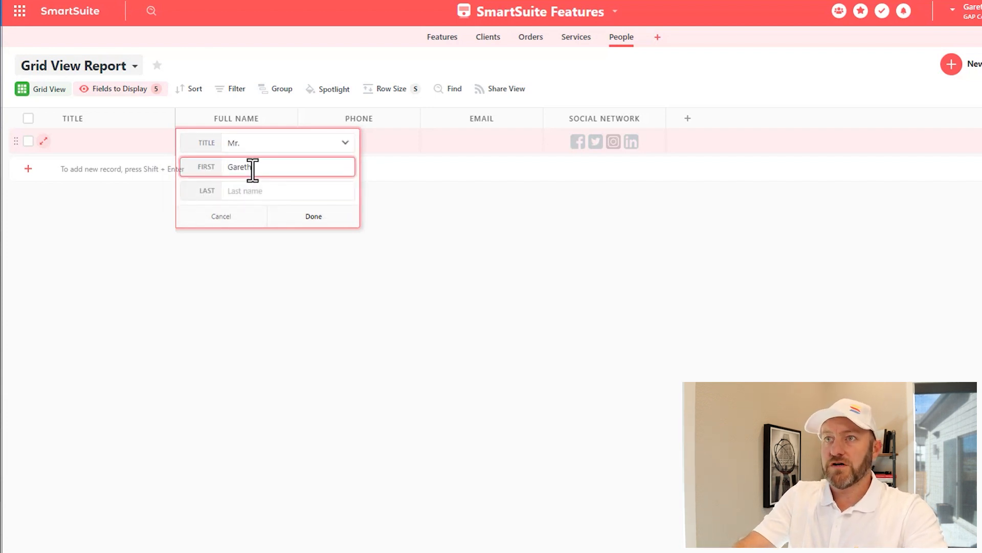
pyautogui.press('Tab')
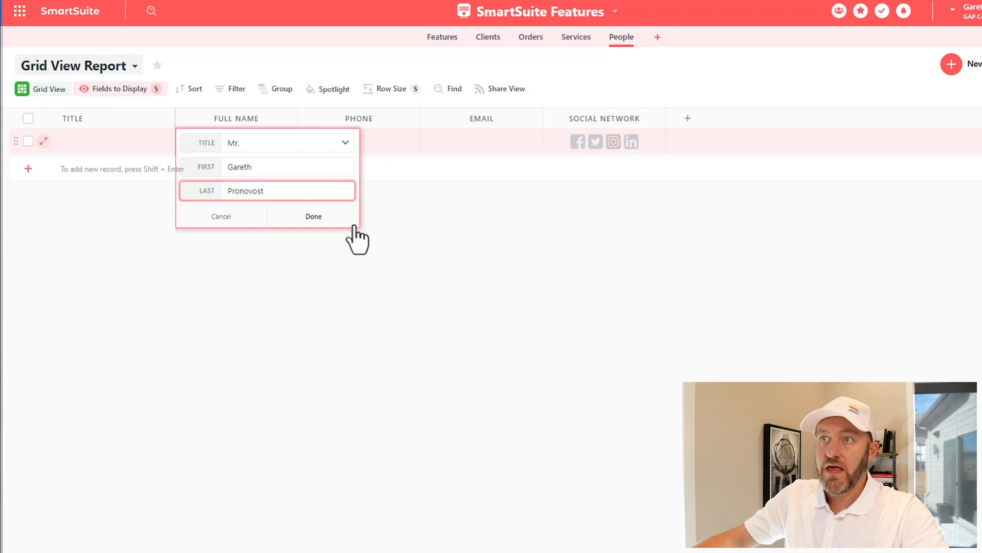
pyautogui.click(317, 217)
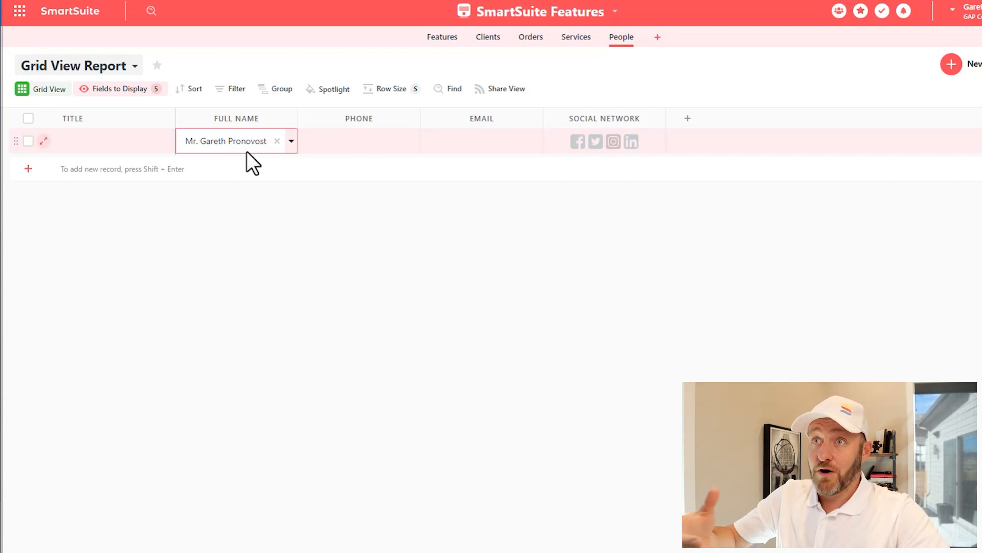
# Set the Phone field's display format to Number + Country Flag + Phone Type
pyautogui.click(333, 191)
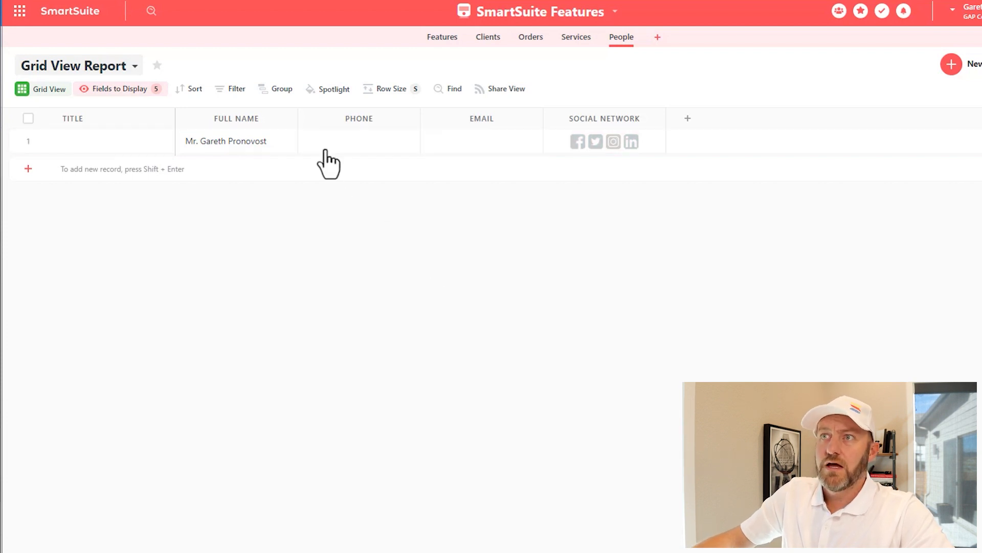
pyautogui.click(336, 136)
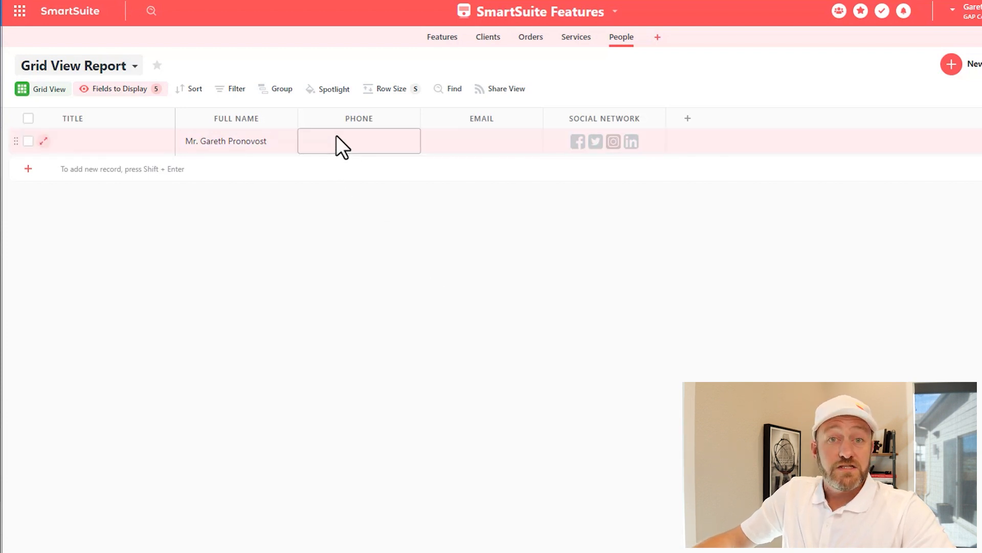
pyautogui.click(412, 119)
pyautogui.click(389, 299)
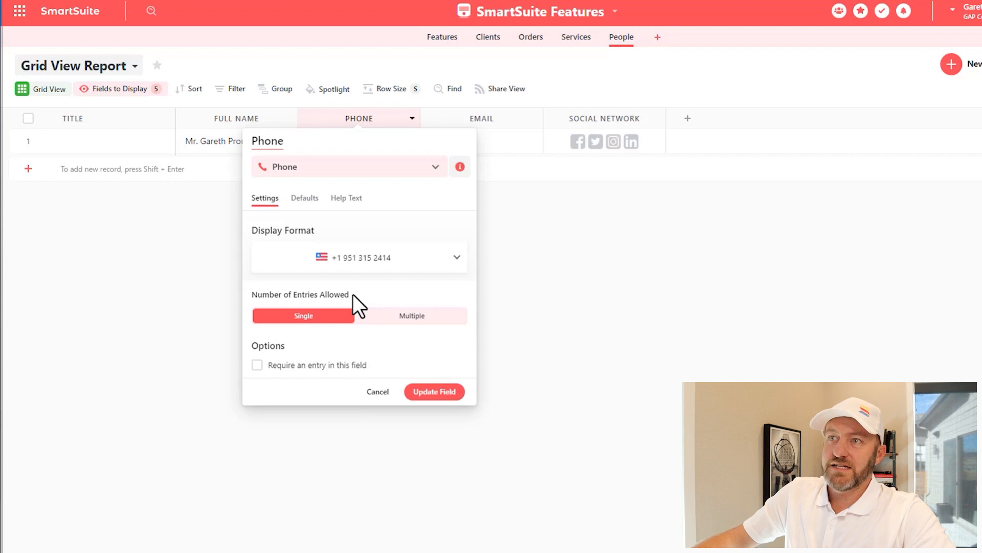
pyautogui.click(377, 258)
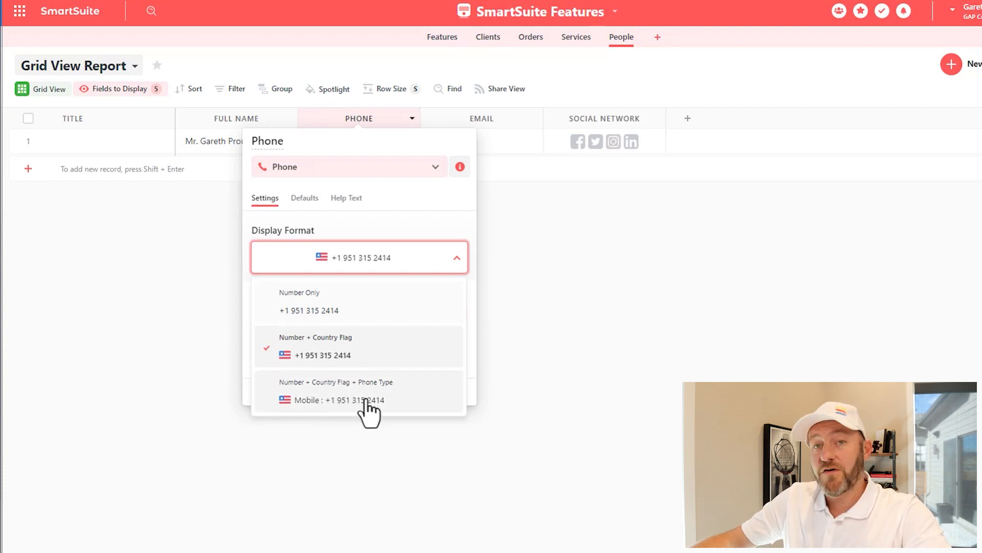
pyautogui.click(330, 403)
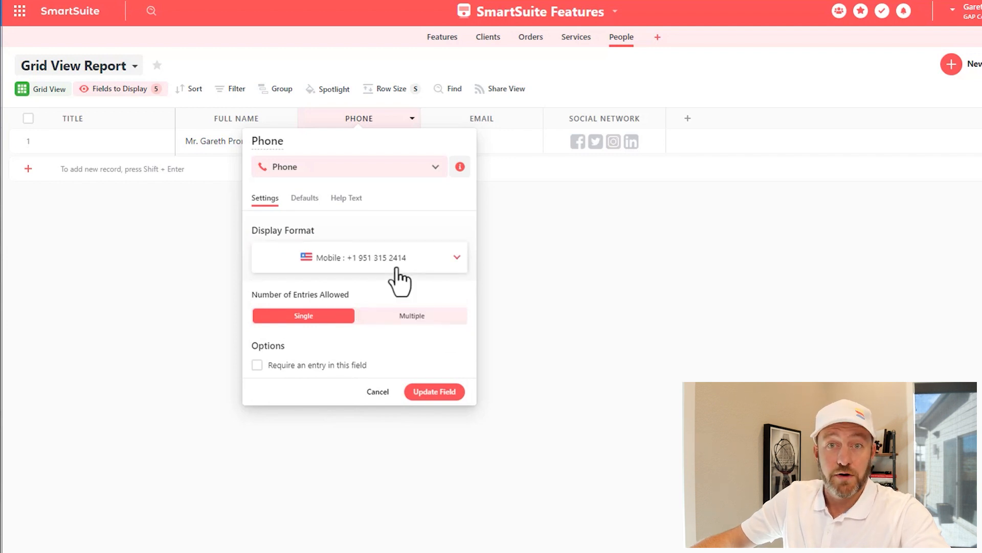
pyautogui.click(428, 393)
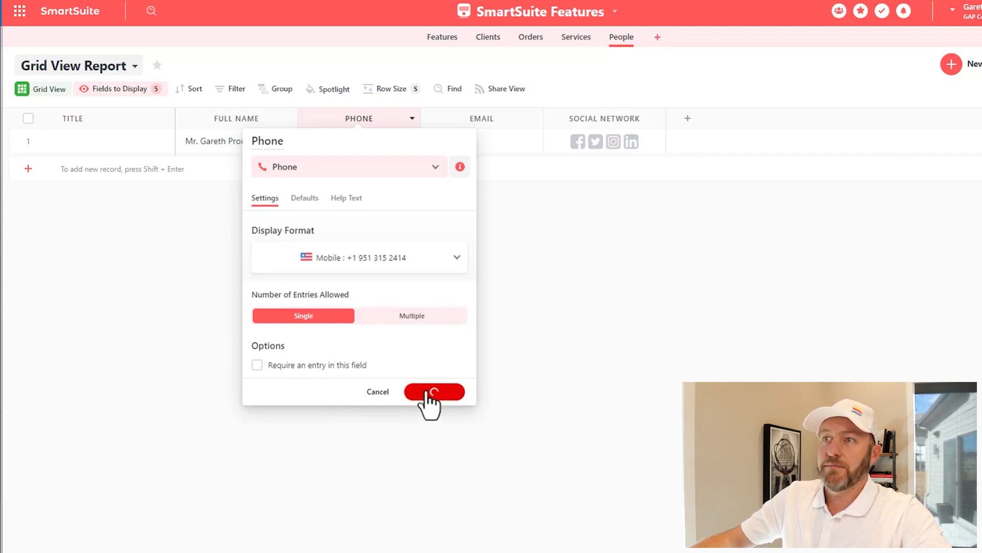
pyautogui.click(346, 147)
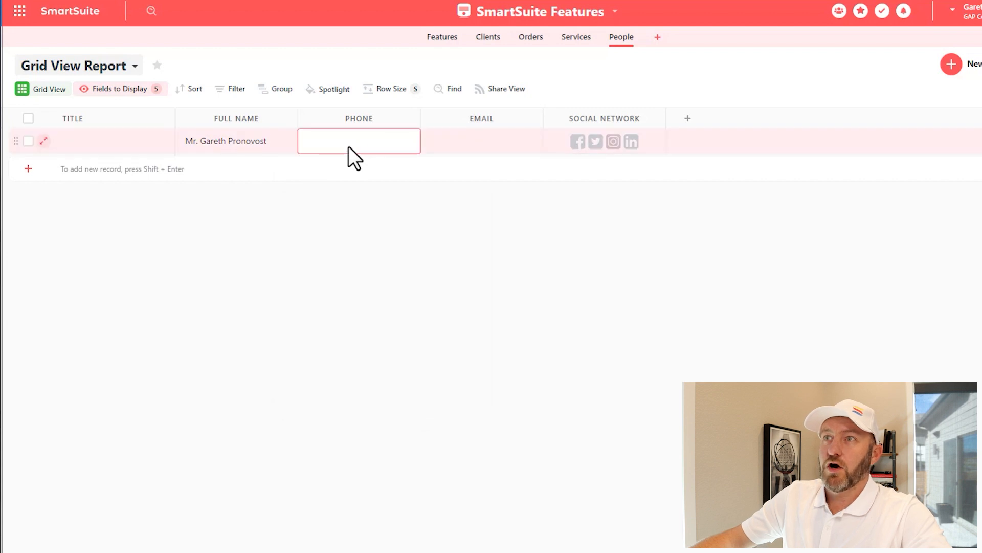
# Enter the first record's phone number as an Office-type number and widen the Phone column
pyautogui.click(352, 144)
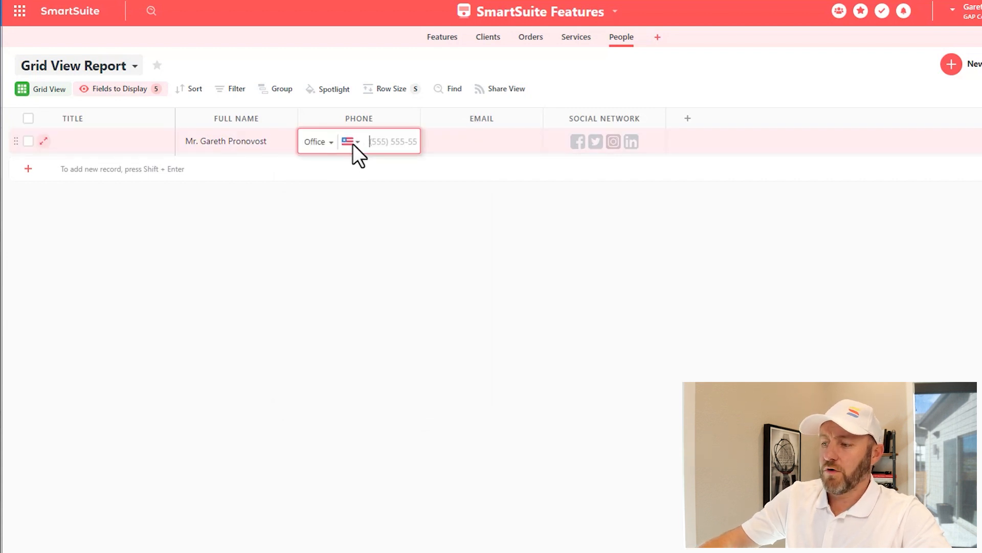
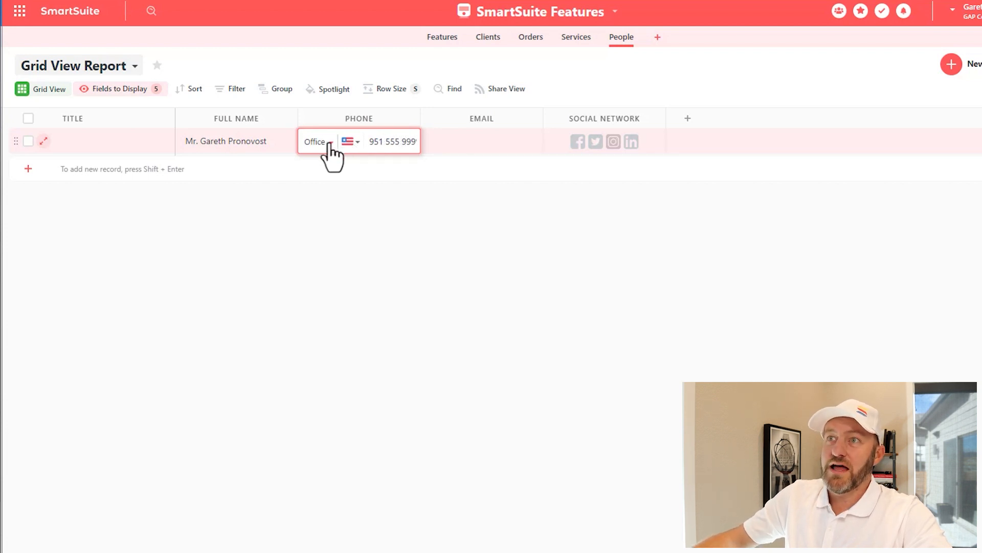
pyautogui.click(330, 143)
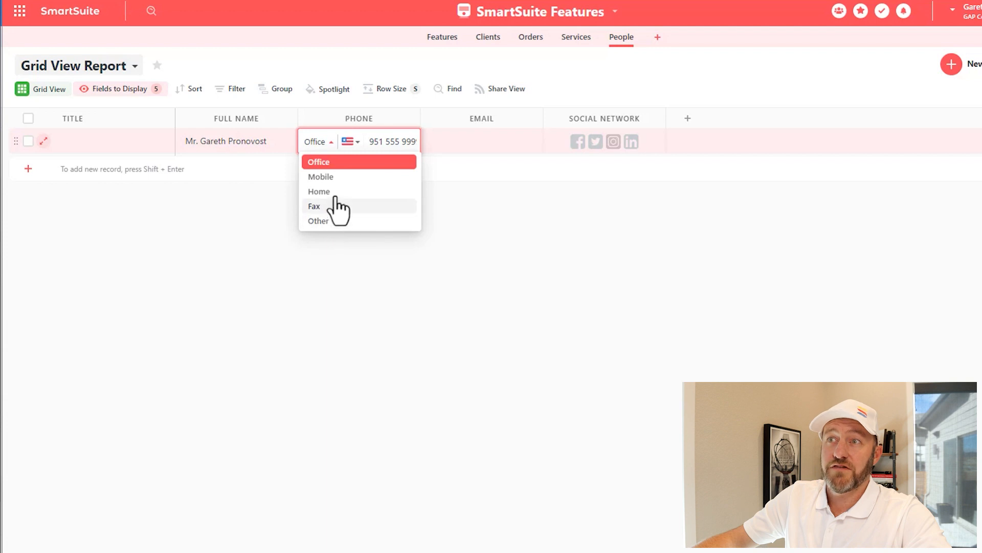
pyautogui.click(524, 213)
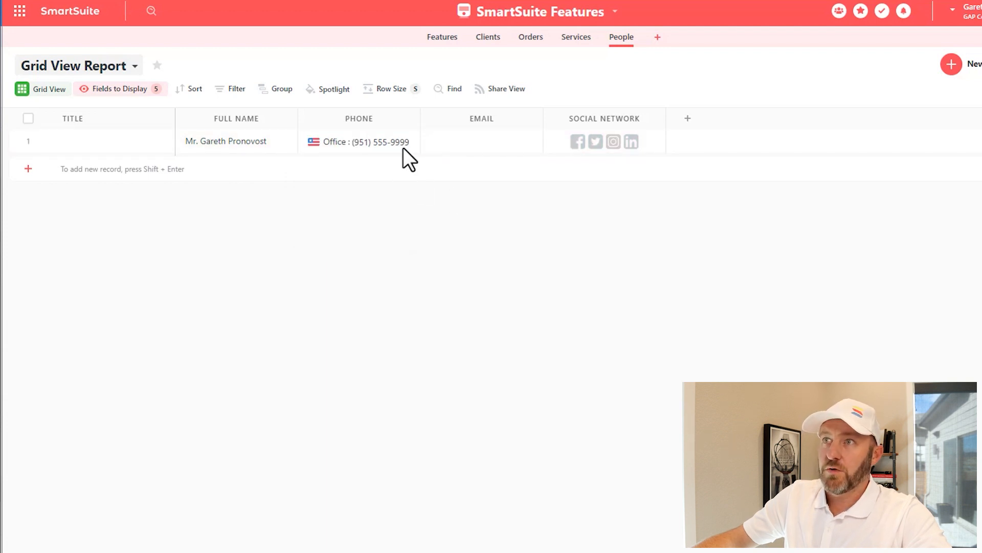
pyautogui.moveTo(420, 123); pyautogui.dragTo(444, 122)
# Change the phone number's country to Austria (+43)
pyautogui.click(349, 138)
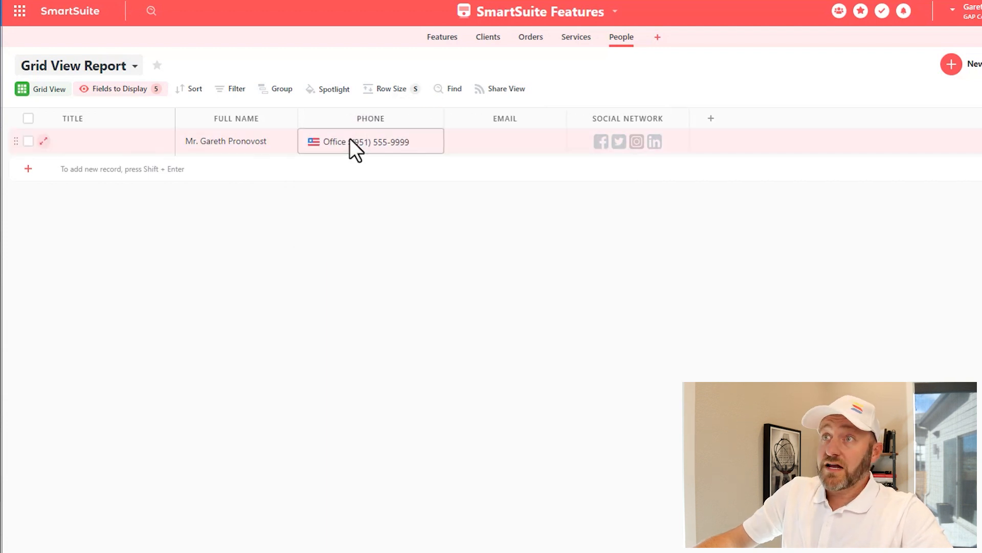
pyautogui.click(330, 148)
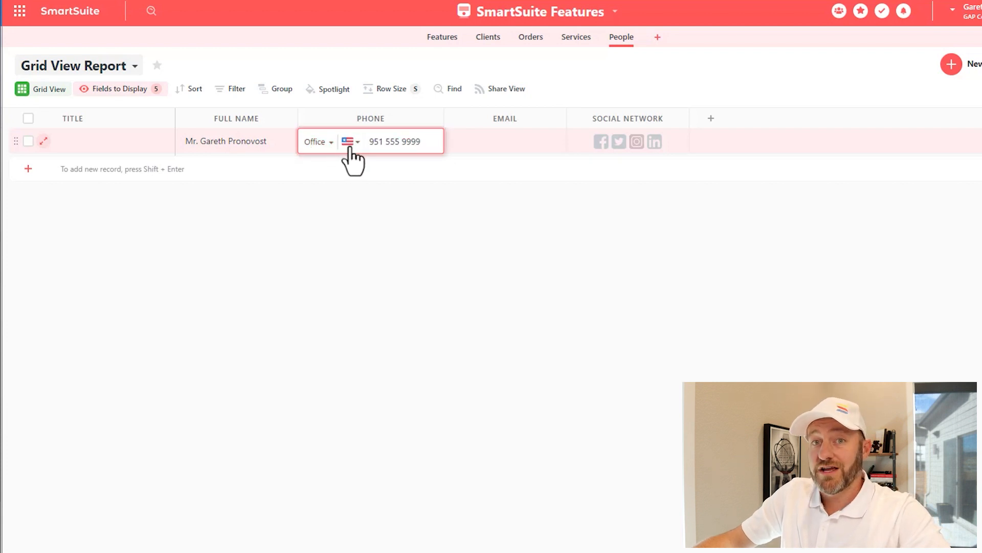
pyautogui.click(350, 146)
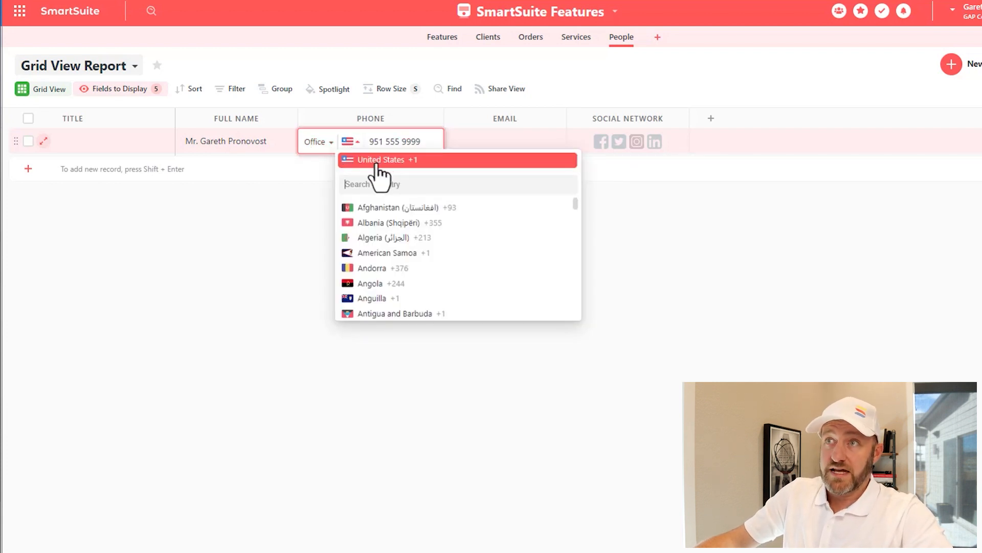
pyautogui.scroll(-6, 392, 262)
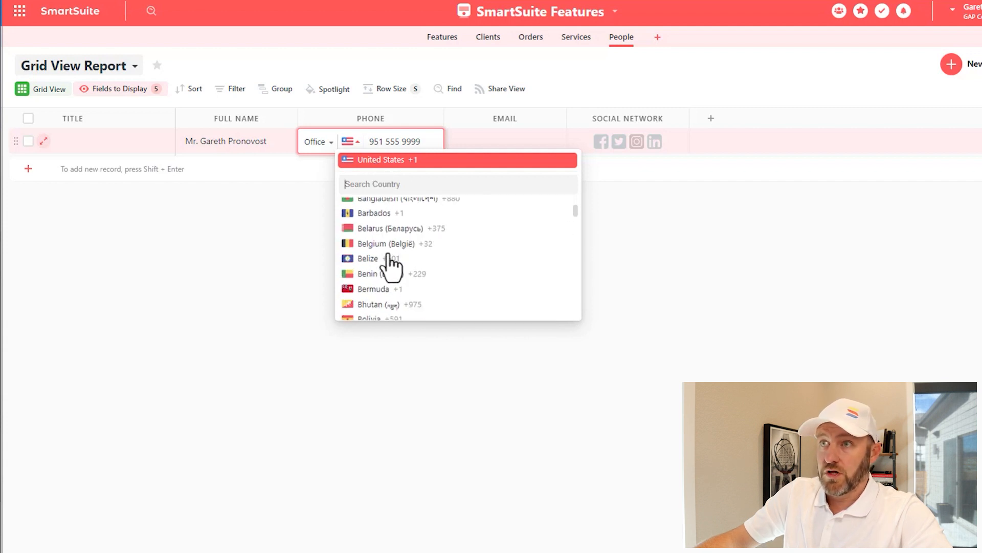
pyautogui.scroll(1, 392, 263)
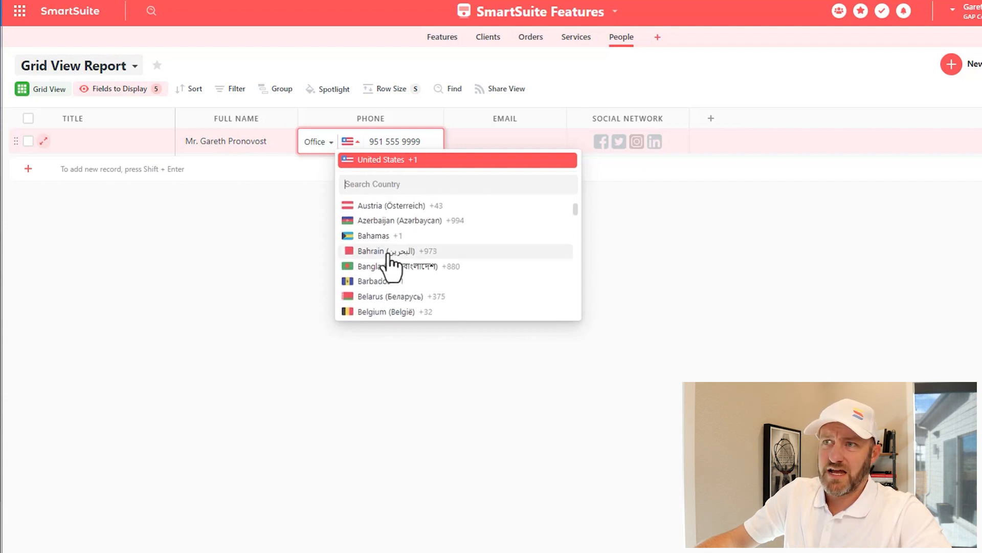
pyautogui.click(373, 207)
pyautogui.click(404, 213)
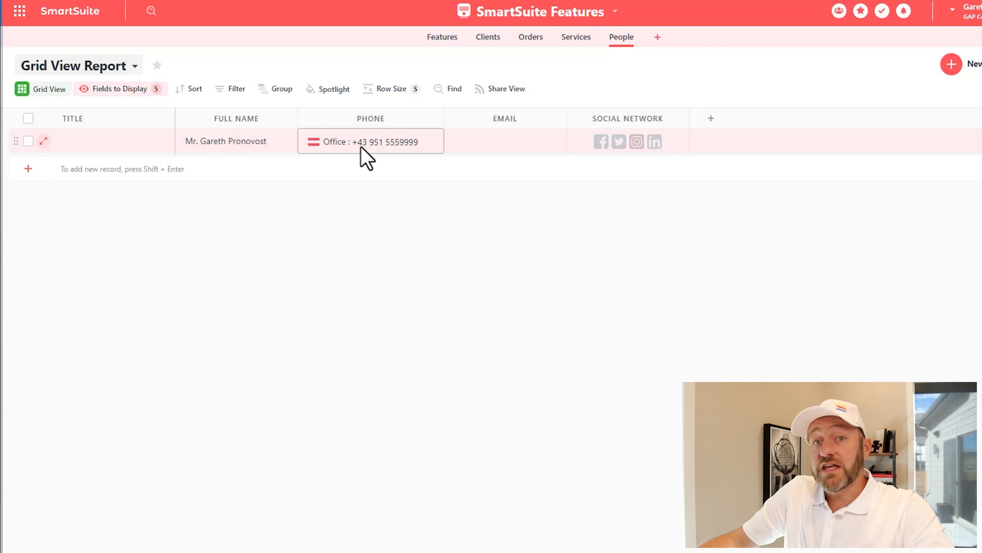
# Open the Email field's settings and save them unchanged
pyautogui.click(558, 118)
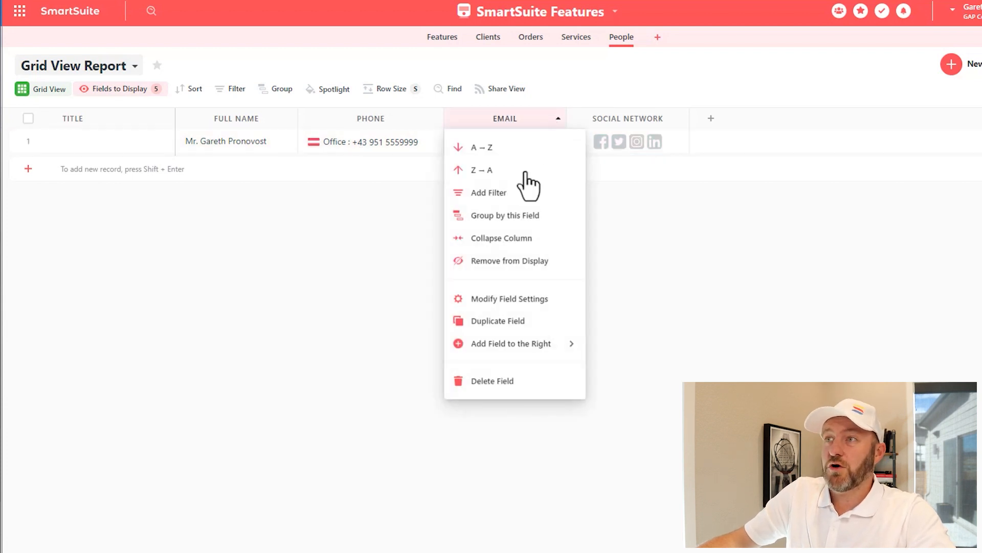
pyautogui.click(501, 306)
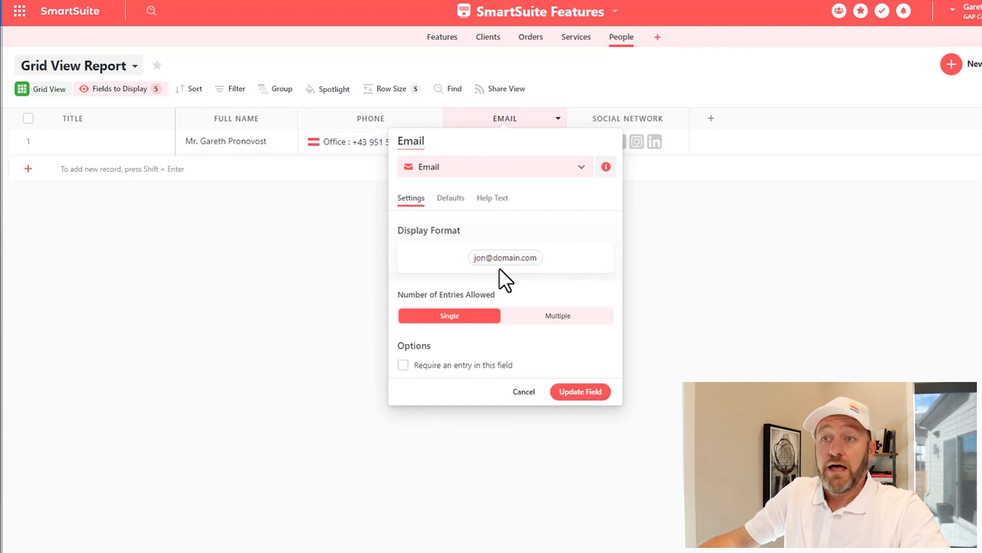
pyautogui.click(567, 393)
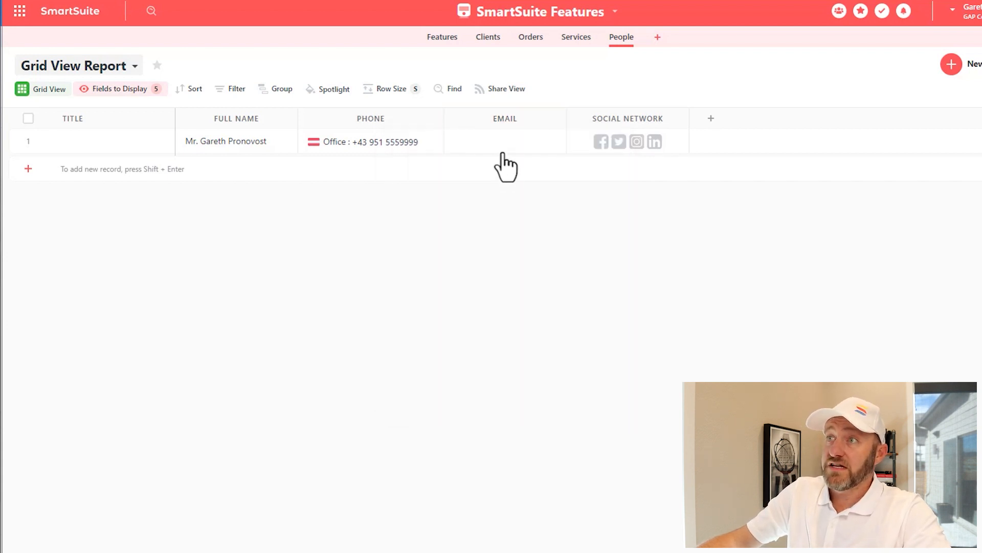
# Enter the contact's email address in the record's Email cell and open it in the mail app
pyautogui.click(500, 141)
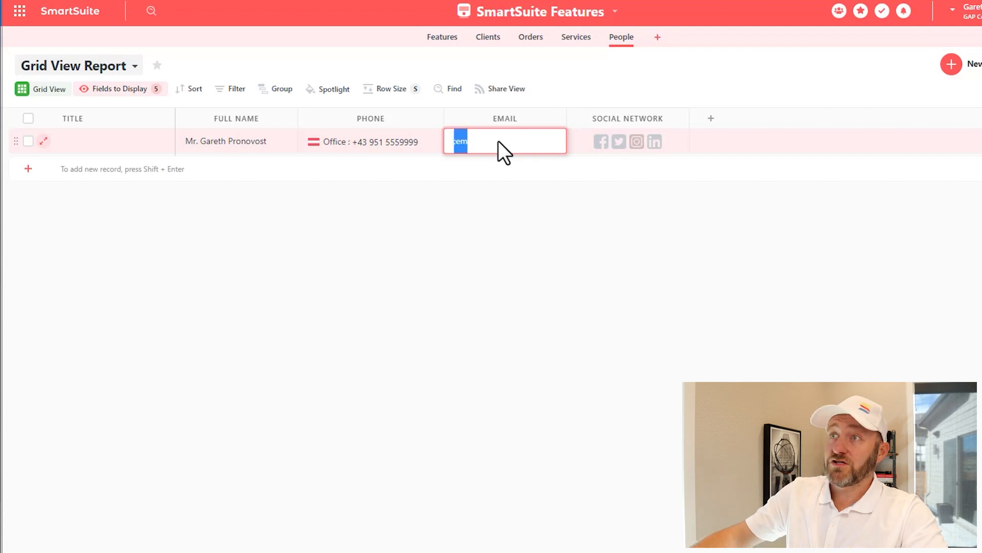
pyautogui.click(565, 293)
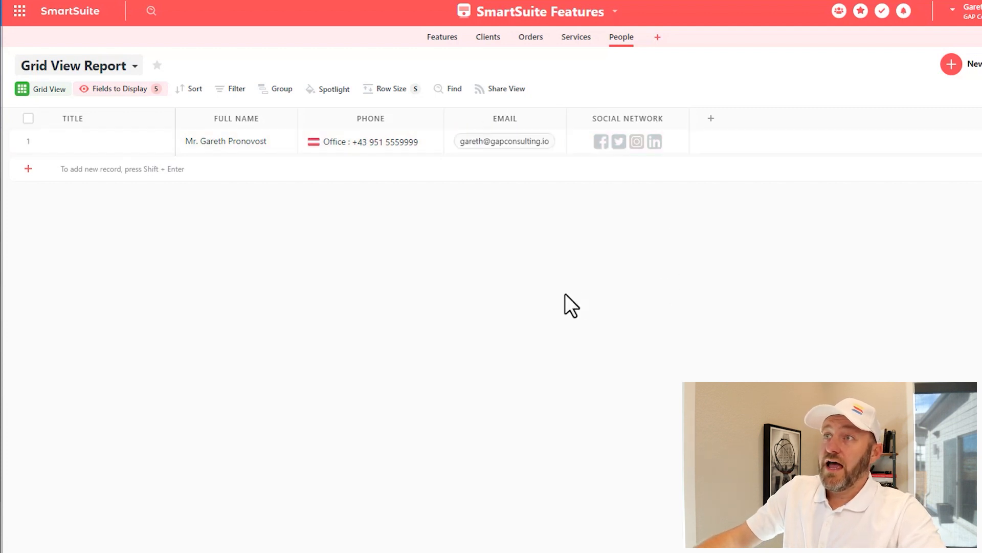
pyautogui.click(497, 152)
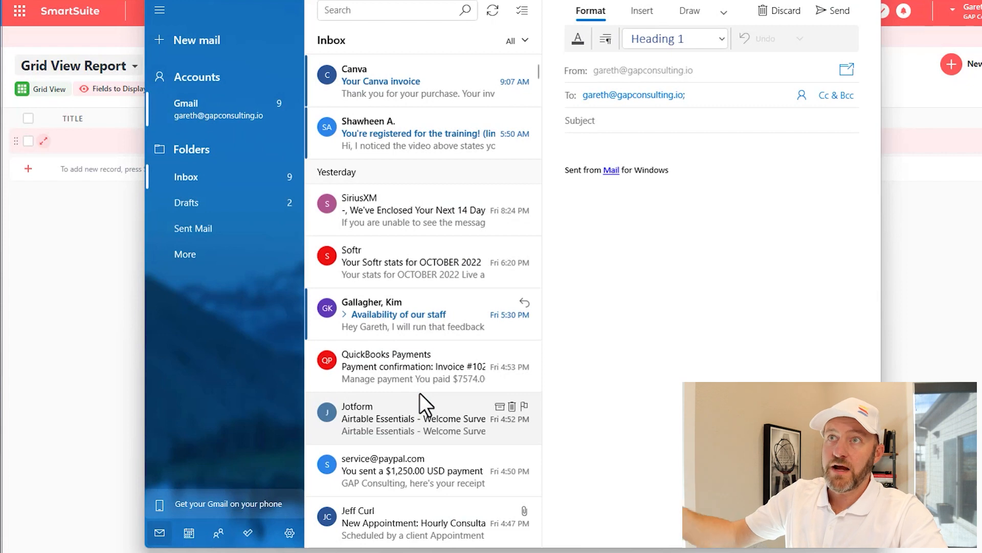
# Close the Mail for Windows draft to return to the SmartSuite grid
pyautogui.click(868, 2)
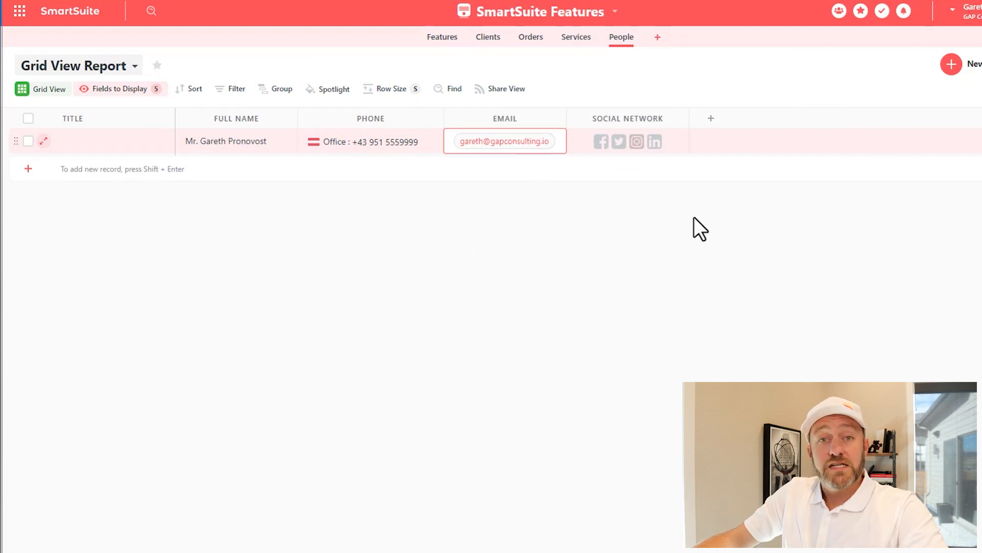
# Uncheck Facebook, Instagram and Twitter in the Social Network field settings, keeping only LinkedIn
pyautogui.click(680, 119)
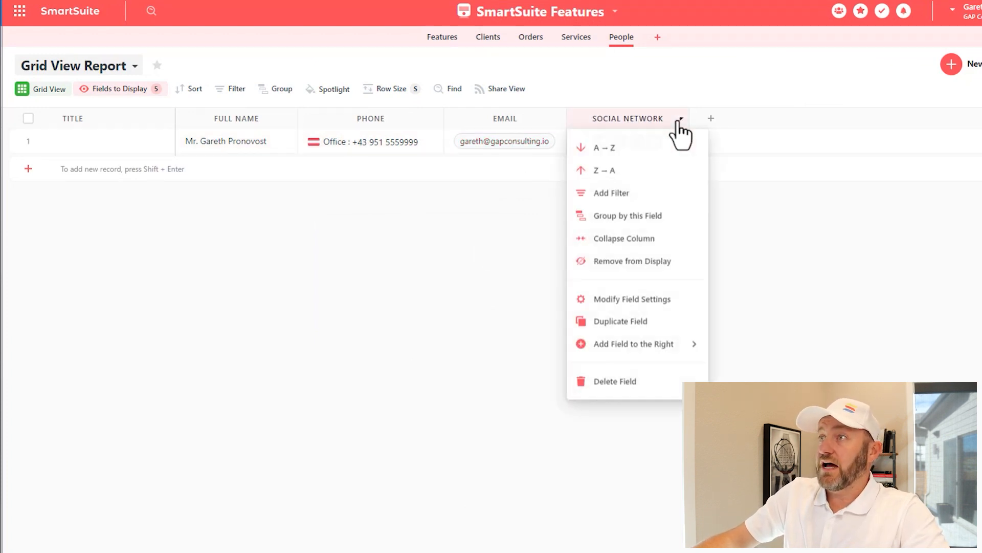
pyautogui.click(622, 299)
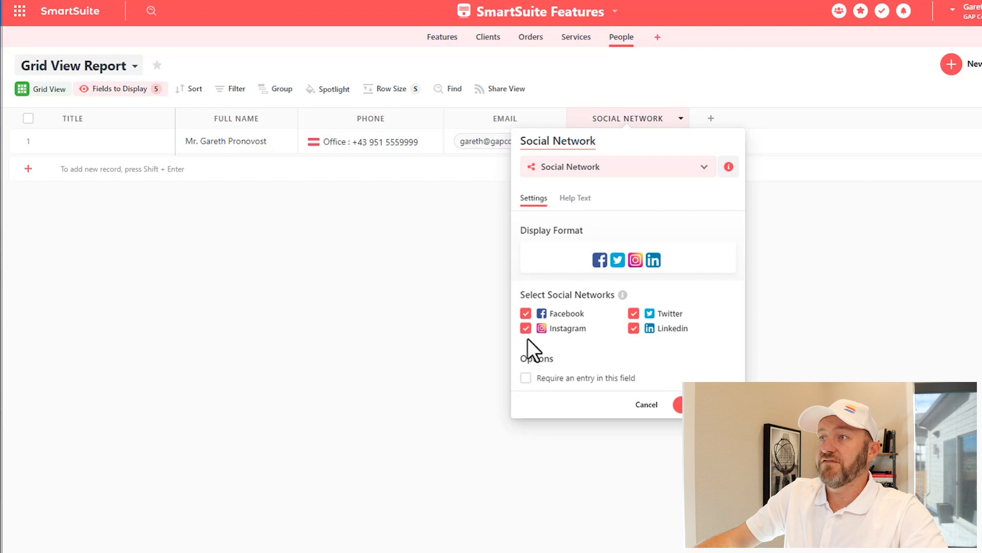
pyautogui.click(634, 328)
pyautogui.click(525, 313)
pyautogui.click(526, 328)
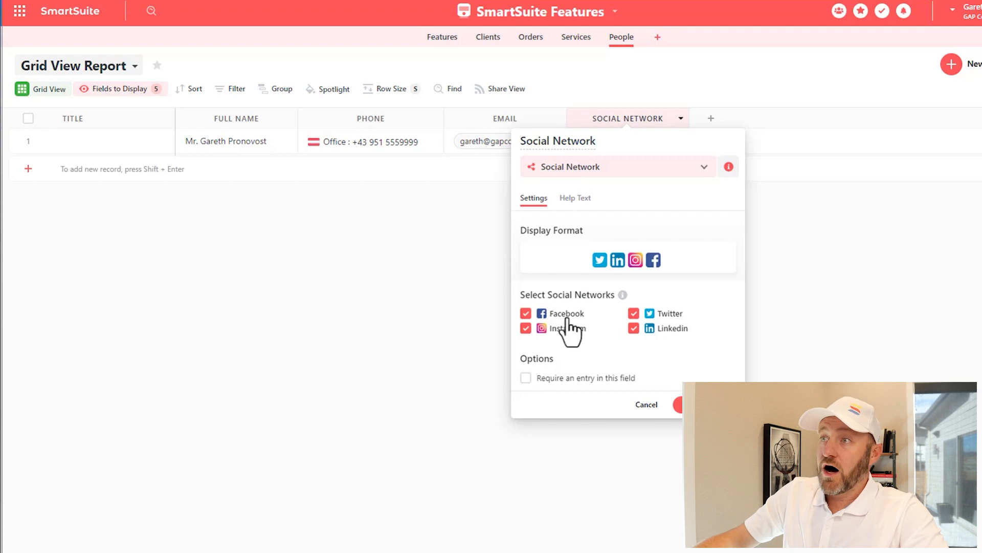
pyautogui.click(563, 315)
pyautogui.click(582, 329)
pyautogui.click(670, 316)
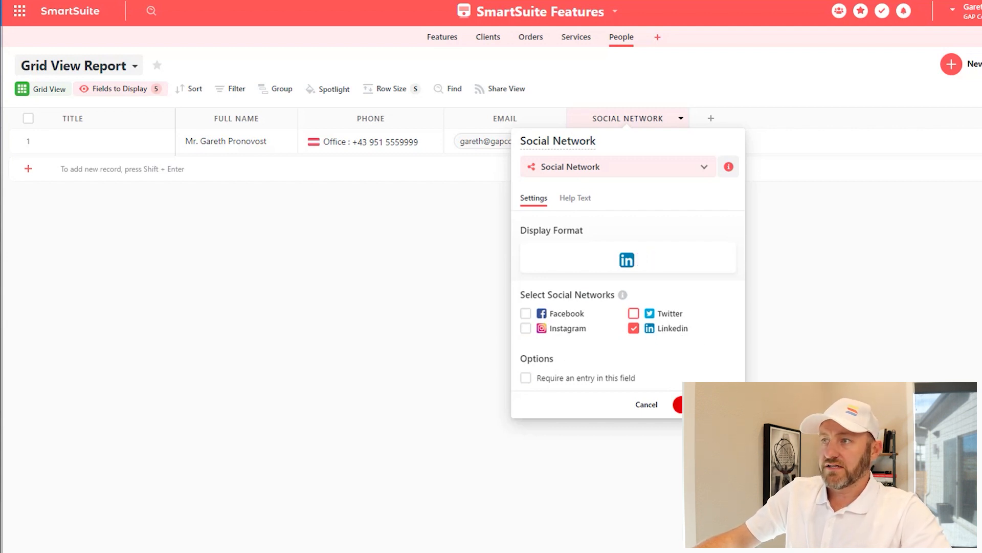
pyautogui.click(688, 404)
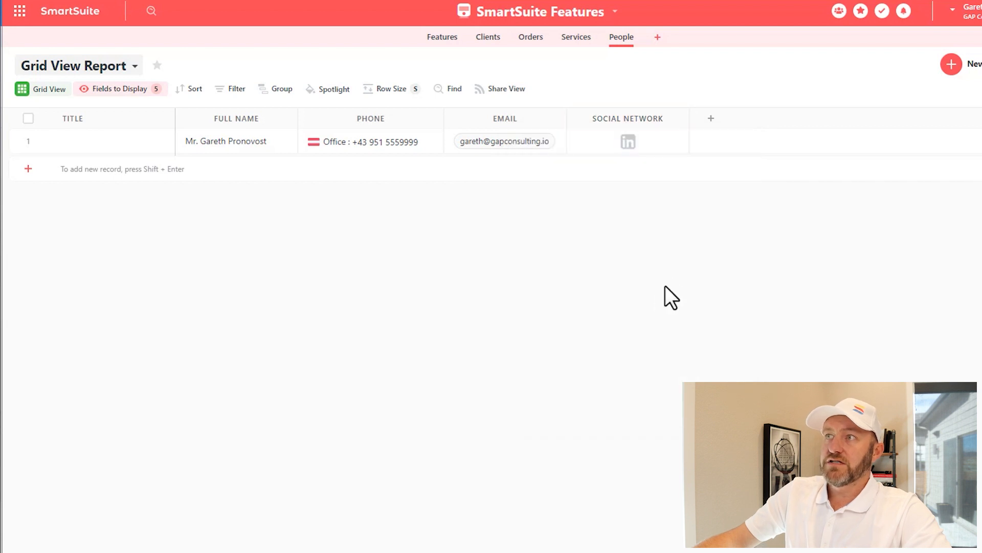
pyautogui.click(627, 142)
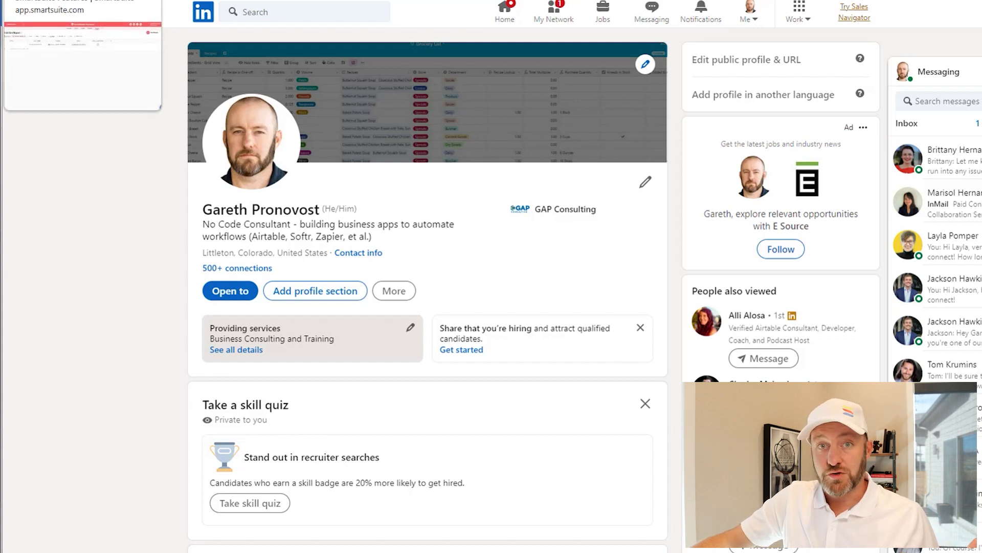
pyautogui.click(77, 0)
pyautogui.click(630, 143)
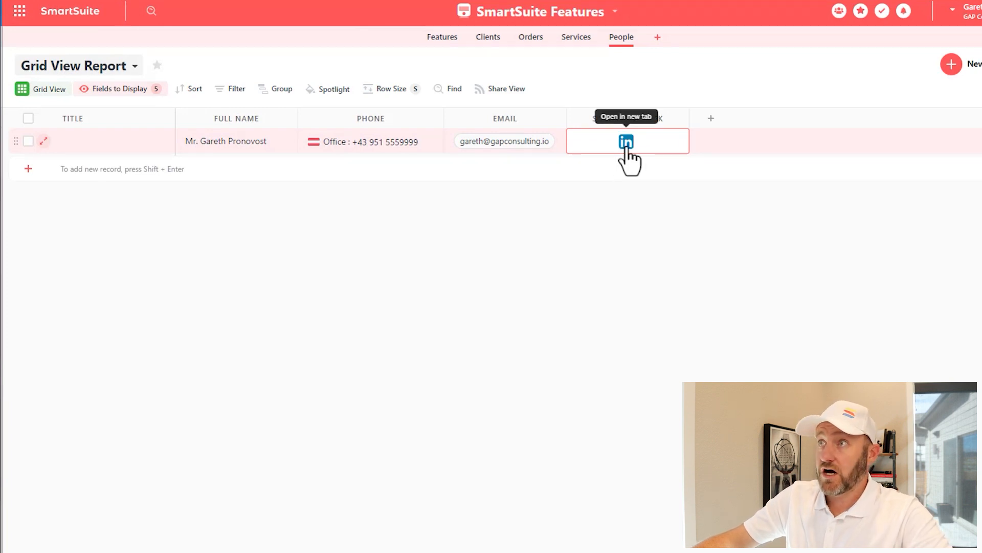
# Open the record's LinkedIn profile link in a new browser tab
pyautogui.click(640, 197)
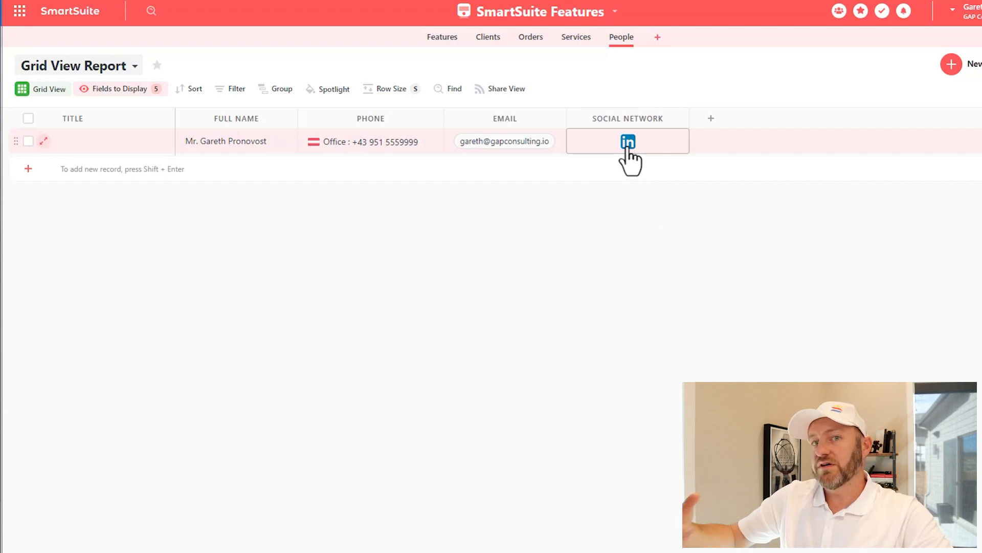
pyautogui.click(649, 149)
pyautogui.click(626, 145)
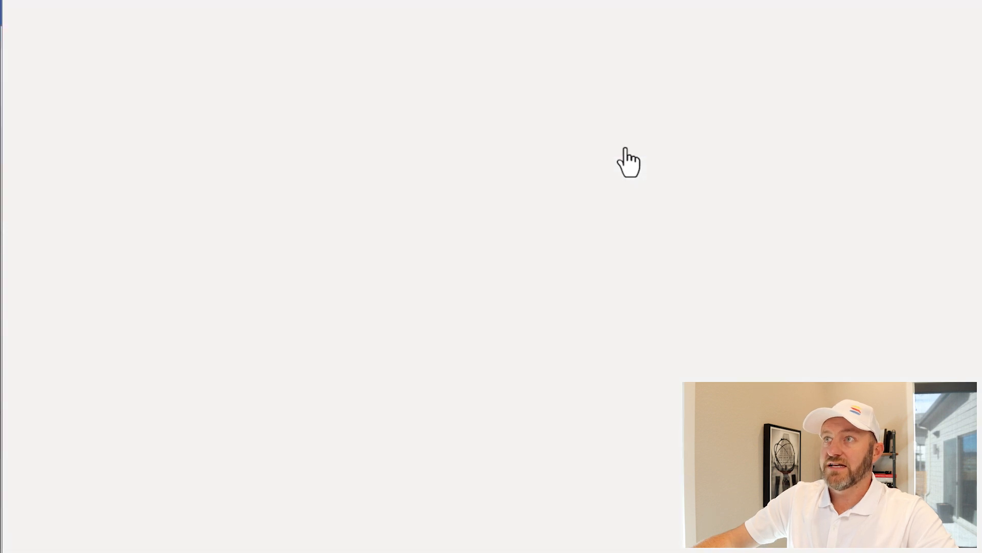